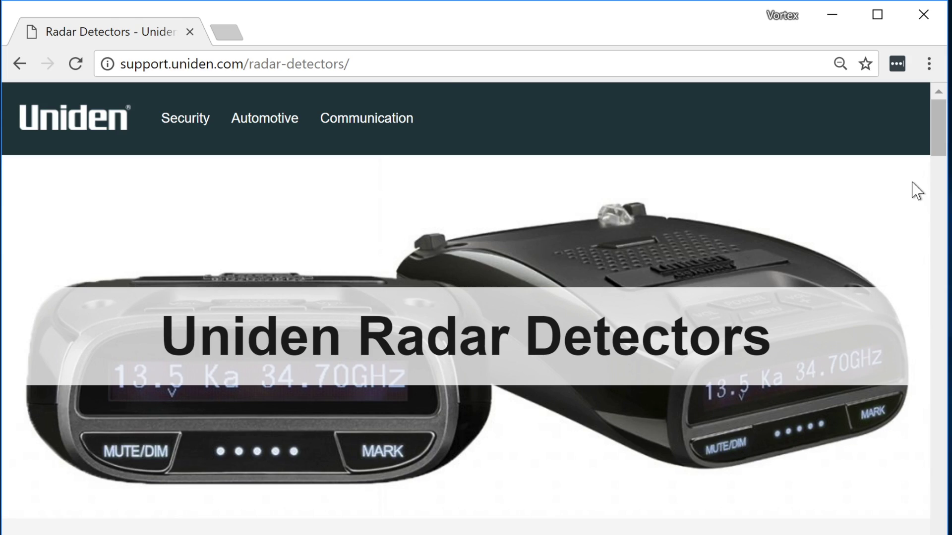
Open the Firmware tab's R1/R3 update instructions on the Radar Detectors page and download the CP210x USB driver zip.
click(379, 64)
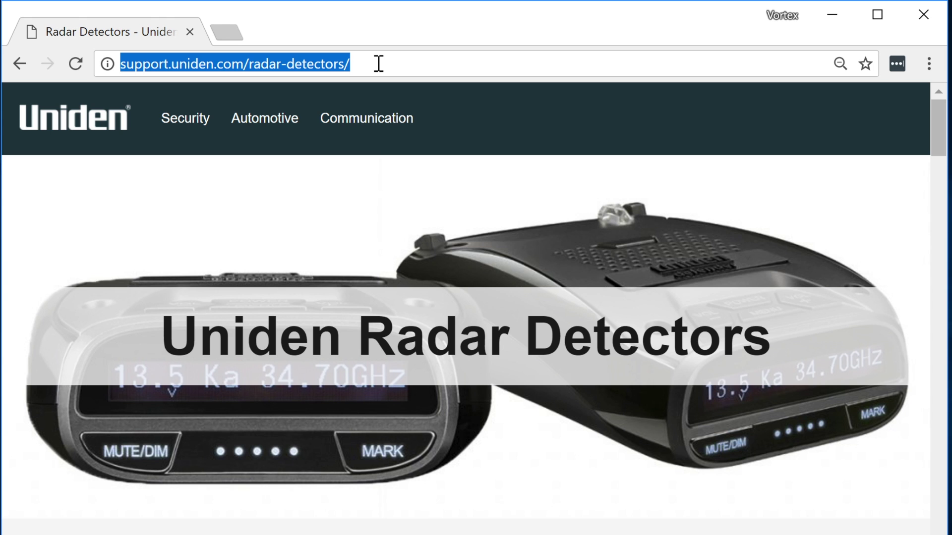
scroll(453, 266, down, 6)
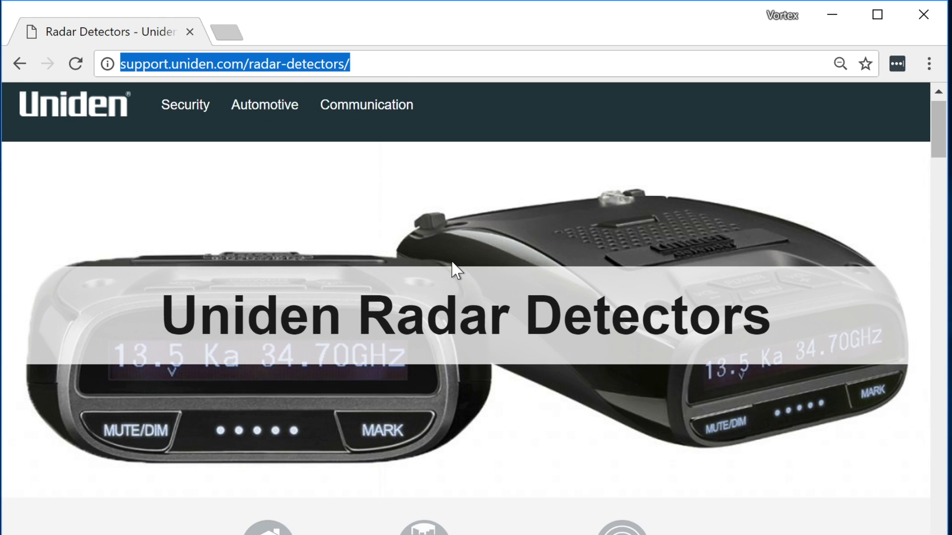
scroll(452, 270, down, 9)
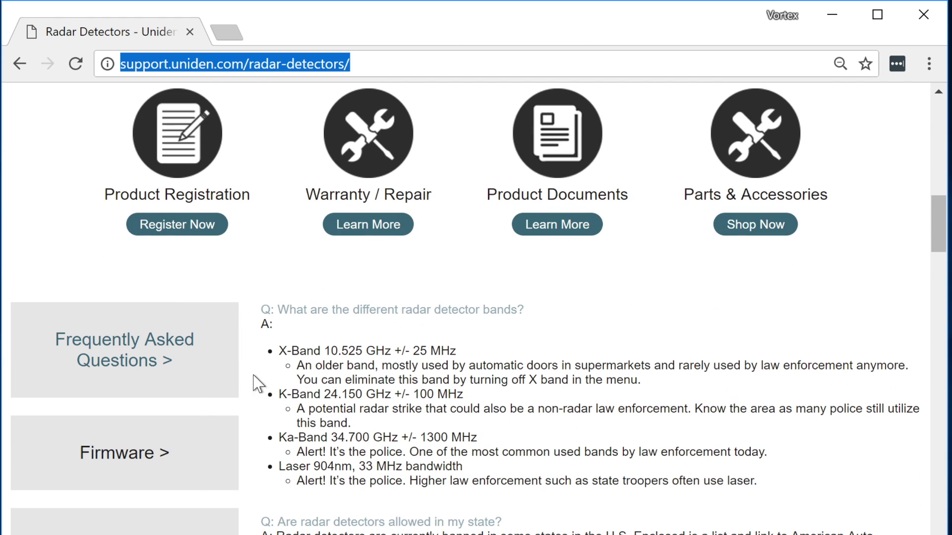
click(111, 455)
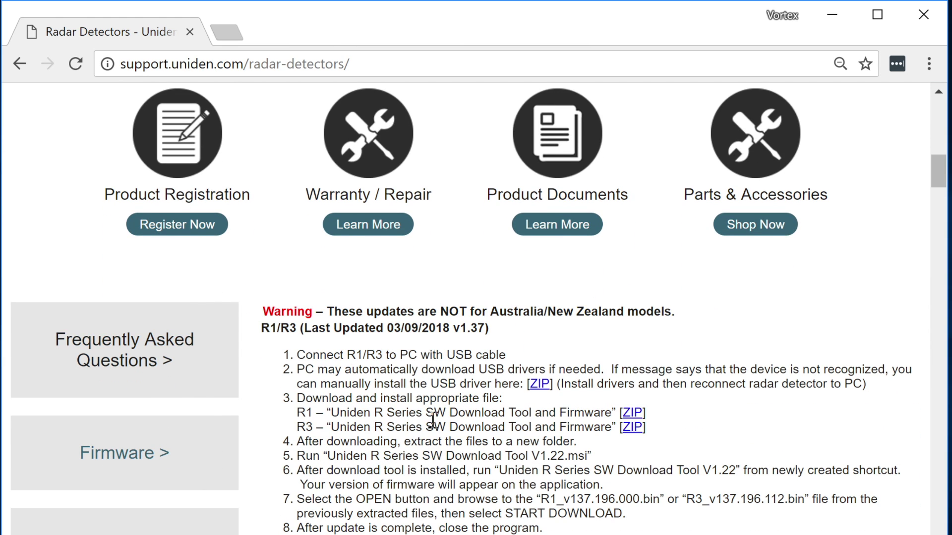
scroll(433, 420, down, 3)
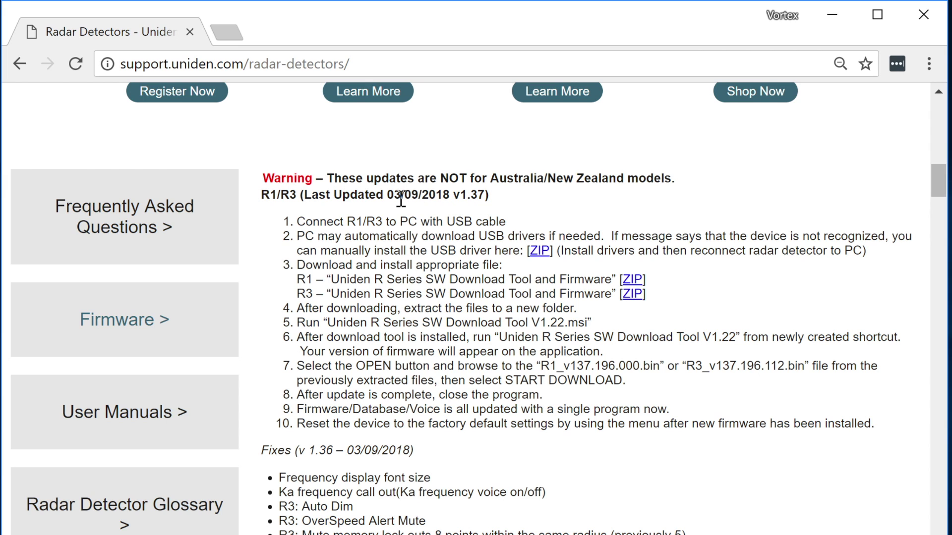
click(538, 255)
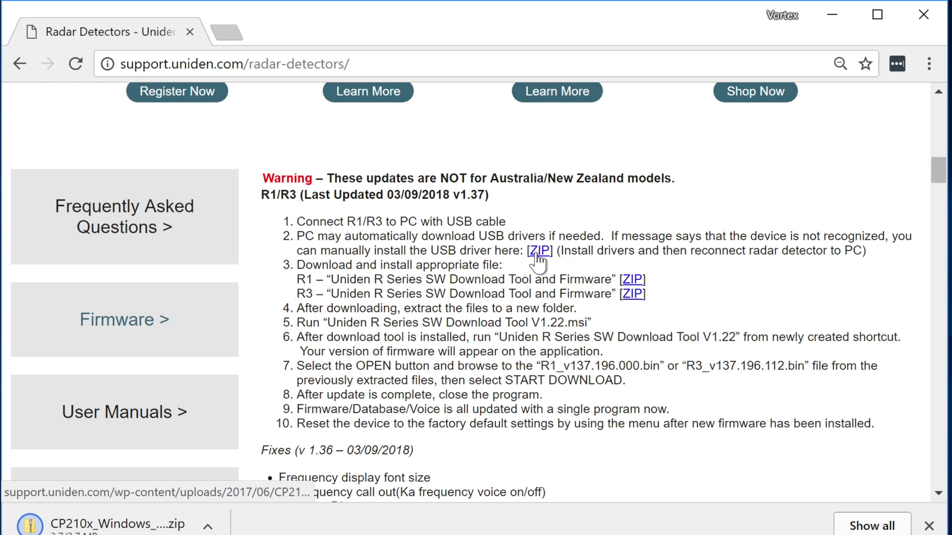
Download the R1_20180309 and R3_20180309 firmware zips, then open the CP210x_Windows_Drivers archive.
click(637, 280)
click(634, 295)
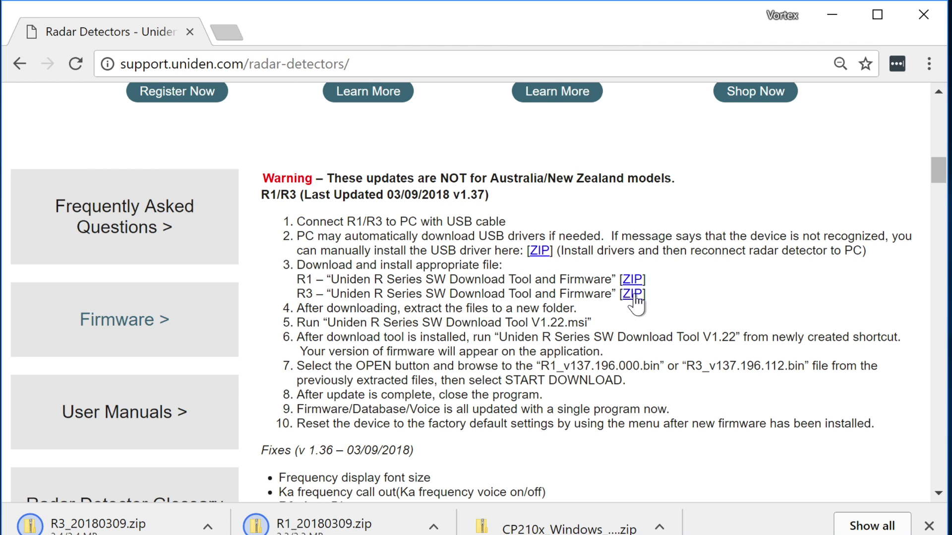
click(567, 518)
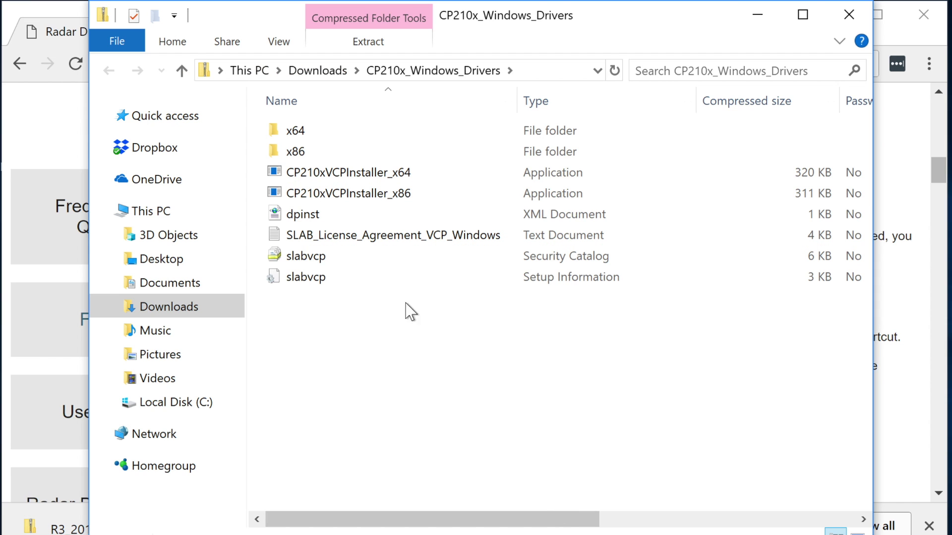
Extract the CP210x driver archive and run CP210xVCPInstaller_x64, accepting the license, until installation finishes.
double_click(375, 174)
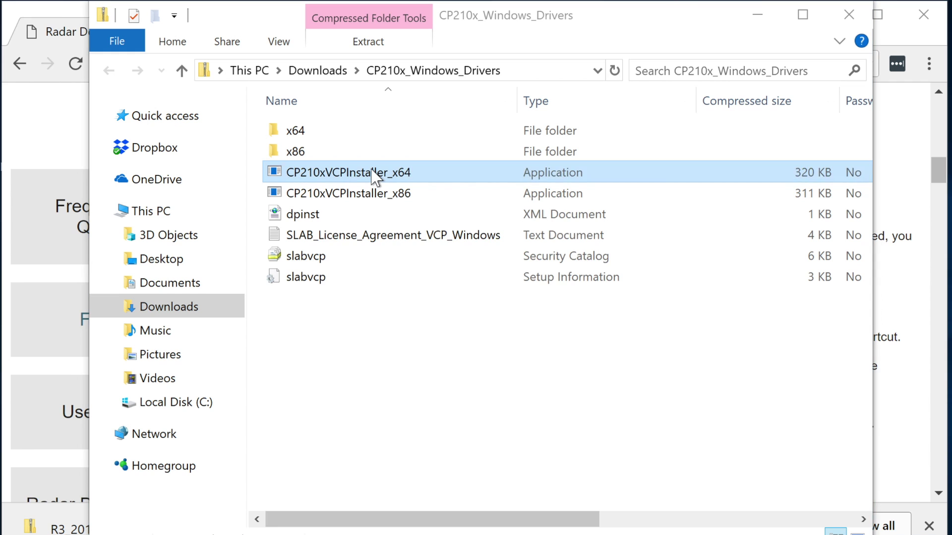
click(422, 327)
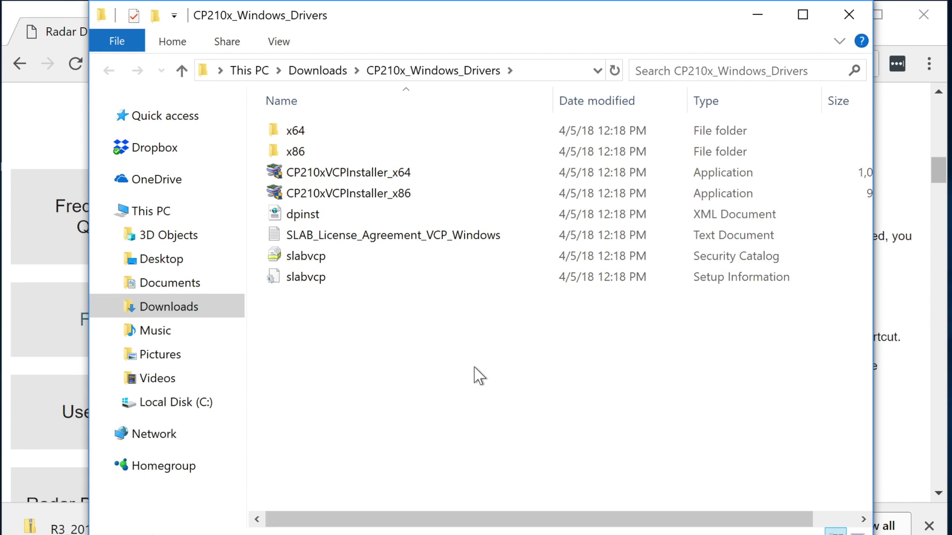
click(375, 170)
double_click(377, 174)
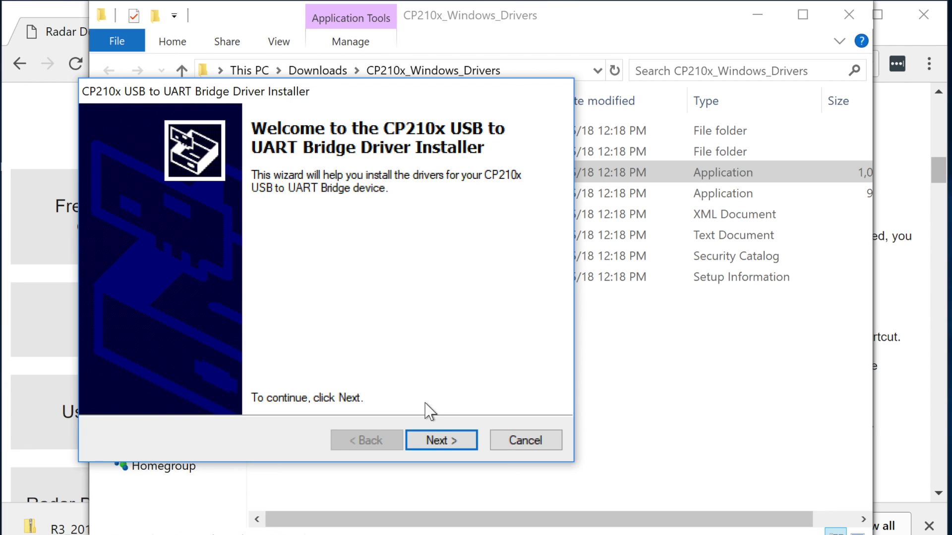
click(438, 442)
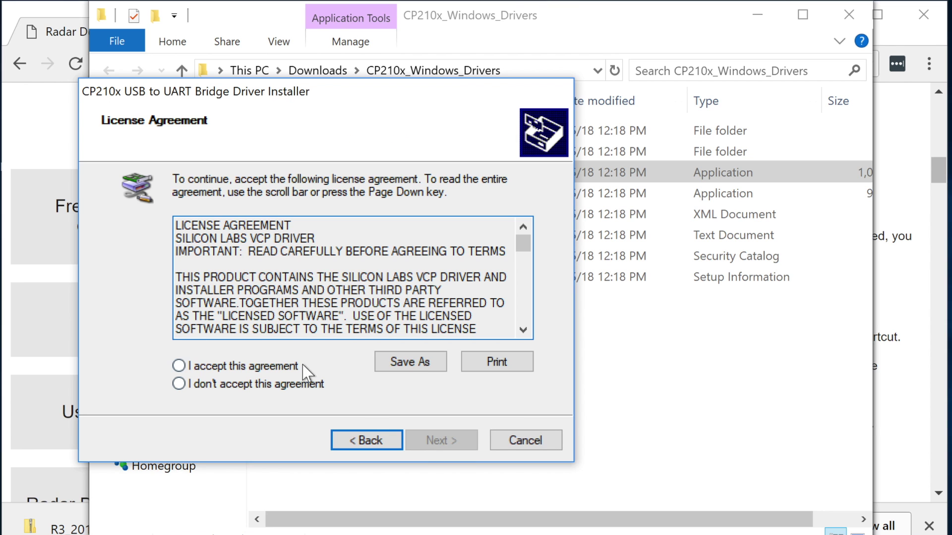
click(285, 368)
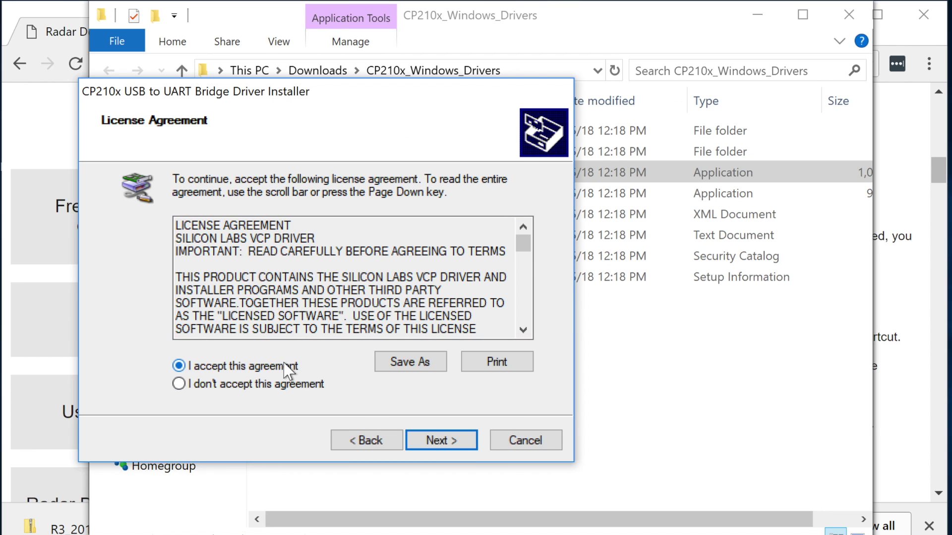
click(436, 440)
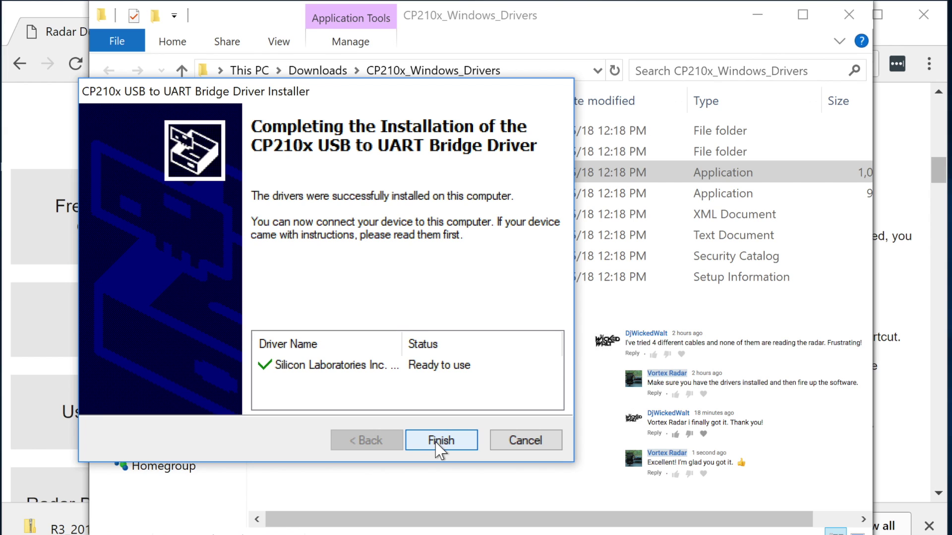
click(438, 441)
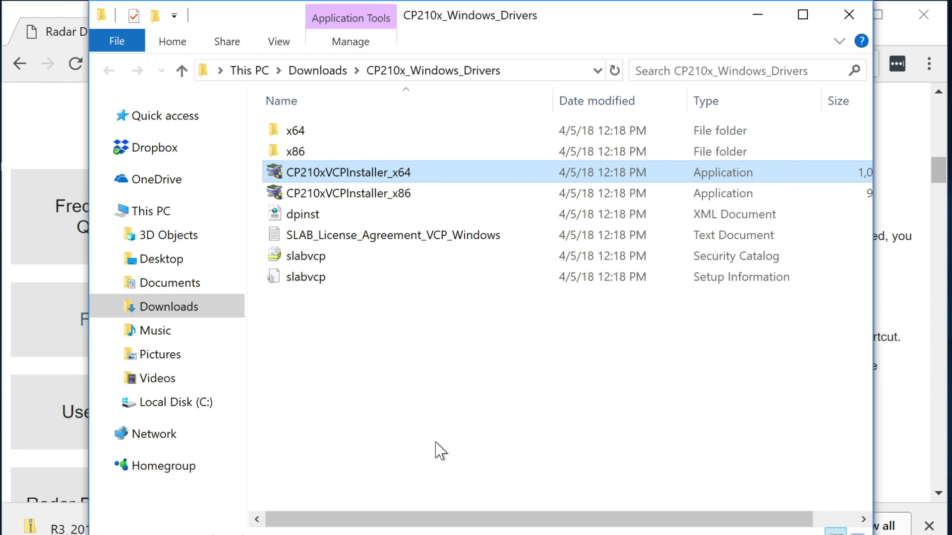
Go back to Downloads, look into R1_20180309, then open the R3_20180309 folder instead.
key(alt+Up)
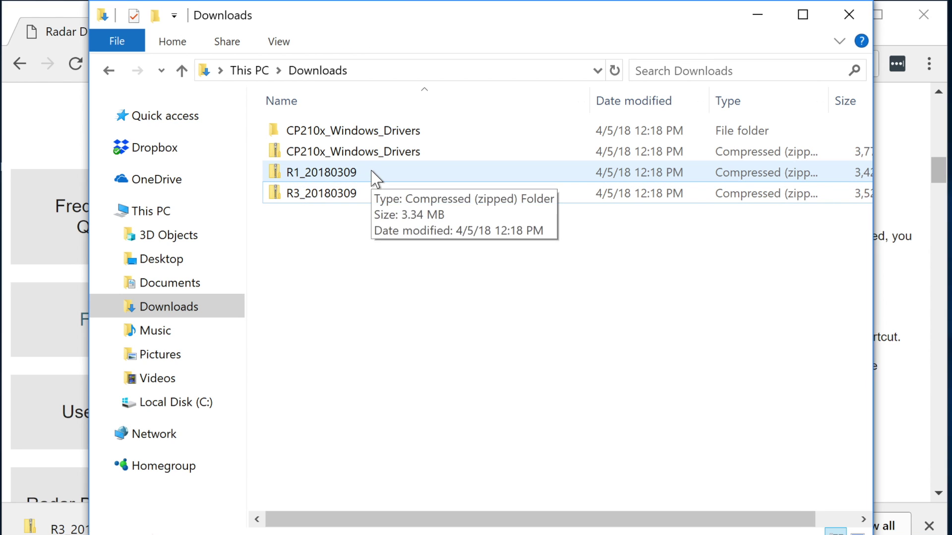
click(375, 195)
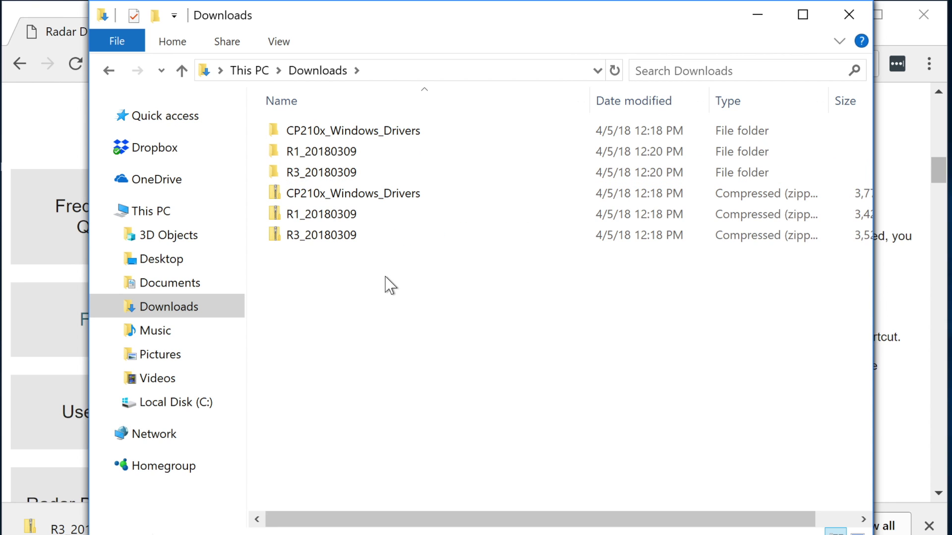
double_click(371, 152)
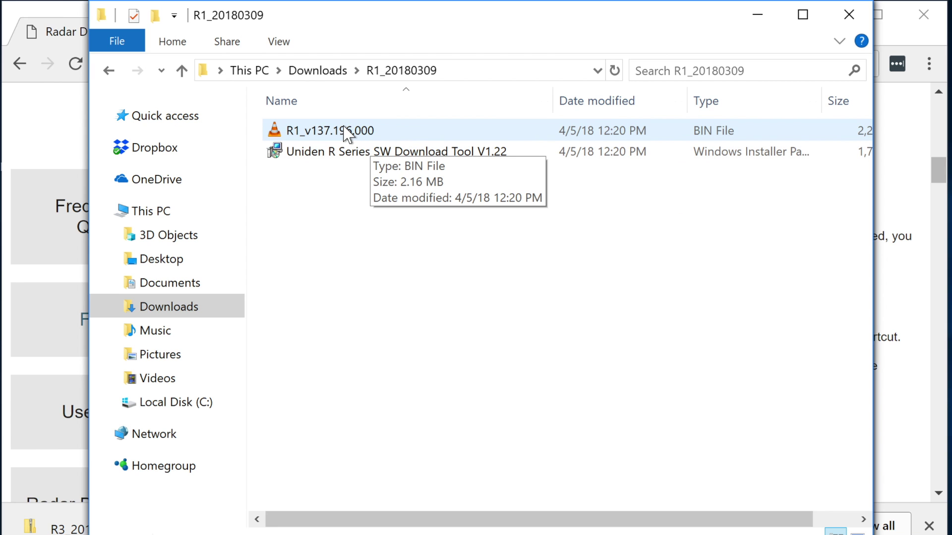
click(182, 70)
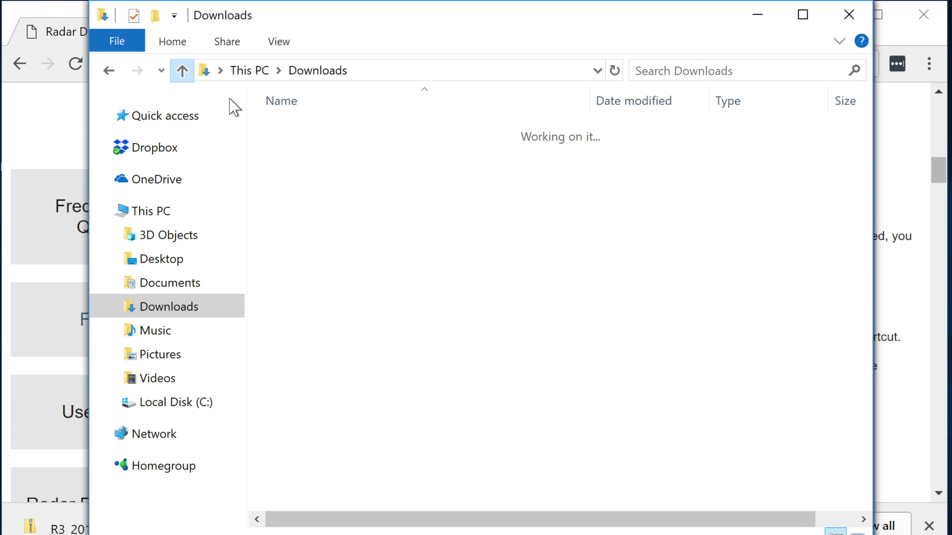
double_click(318, 174)
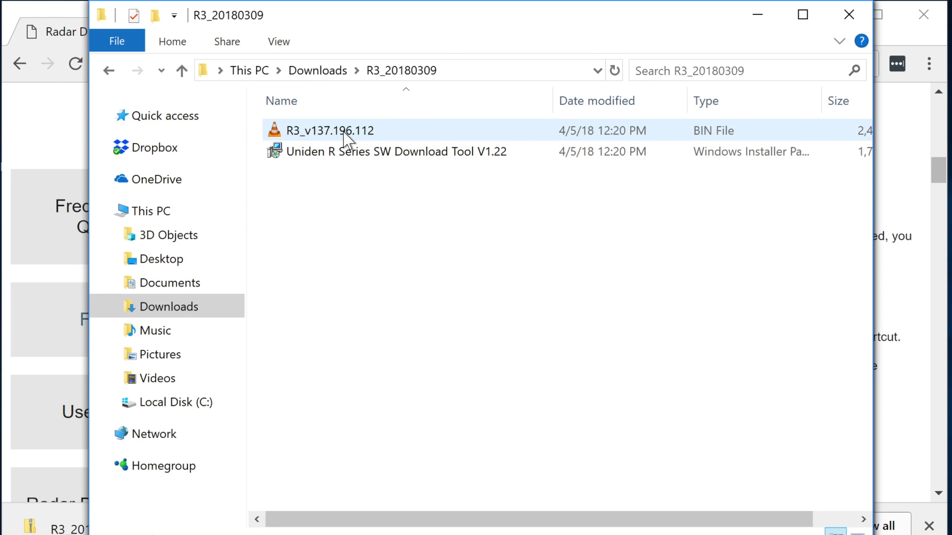
Run the Uniden R Series SW Download Tool V1.22 installer through to completion and close it.
click(332, 150)
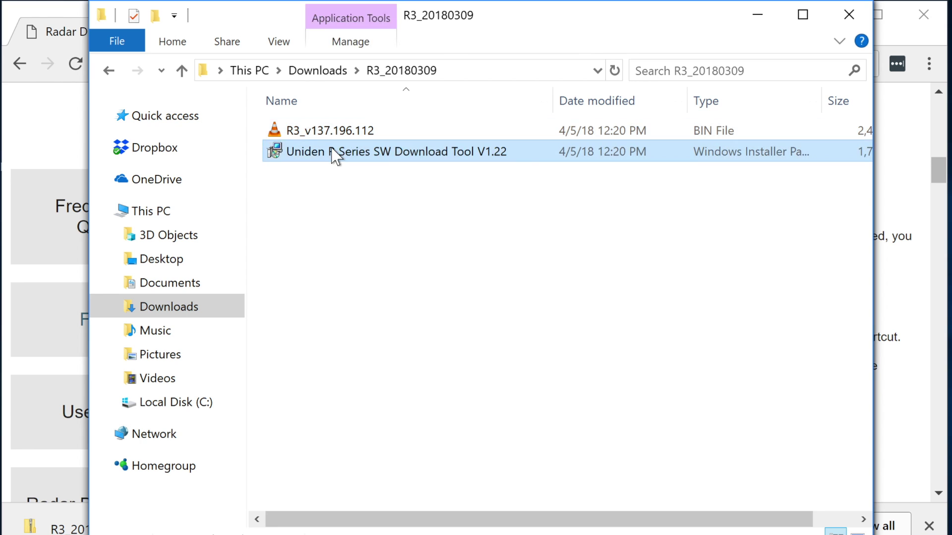
click(339, 135)
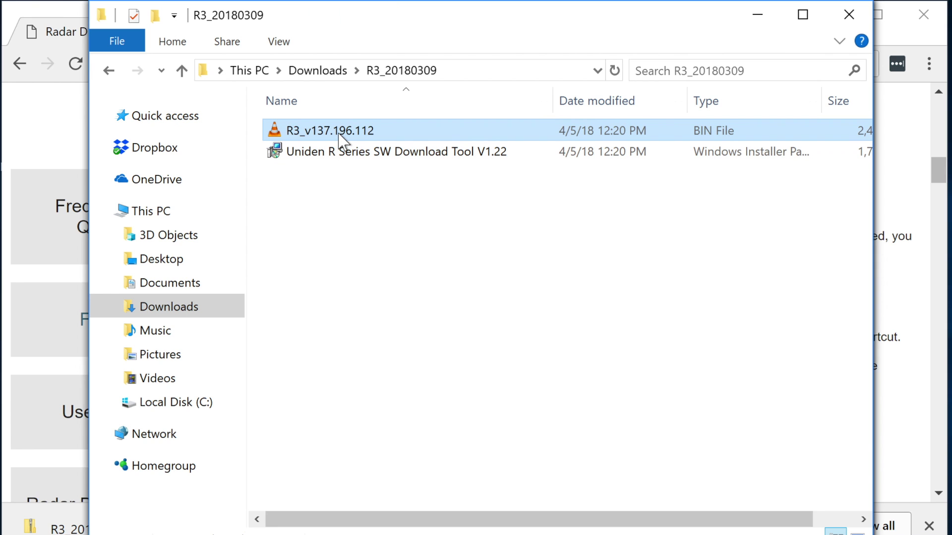
double_click(341, 153)
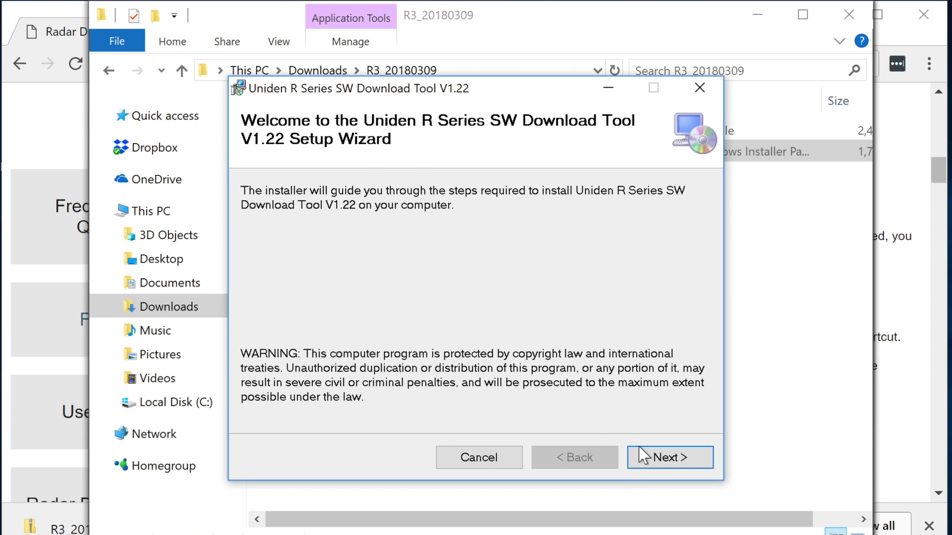
click(654, 457)
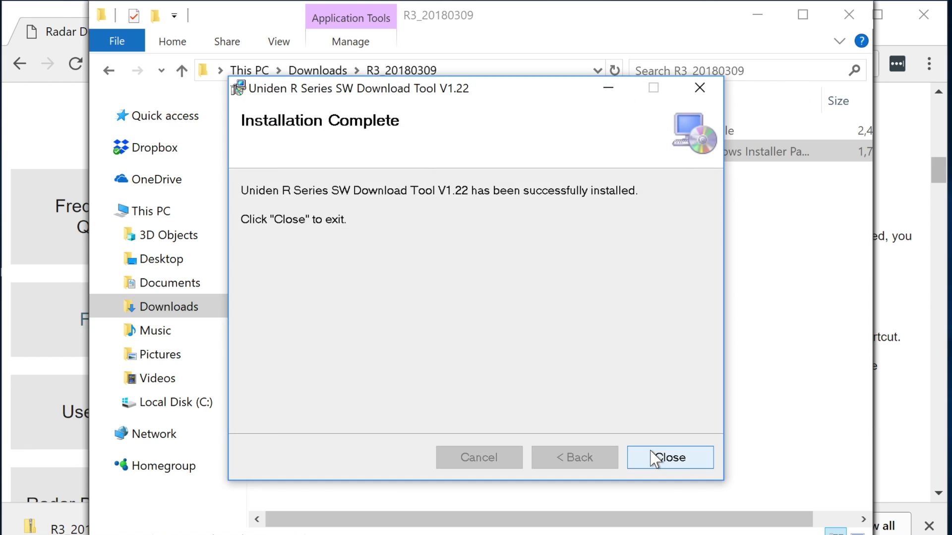
click(655, 459)
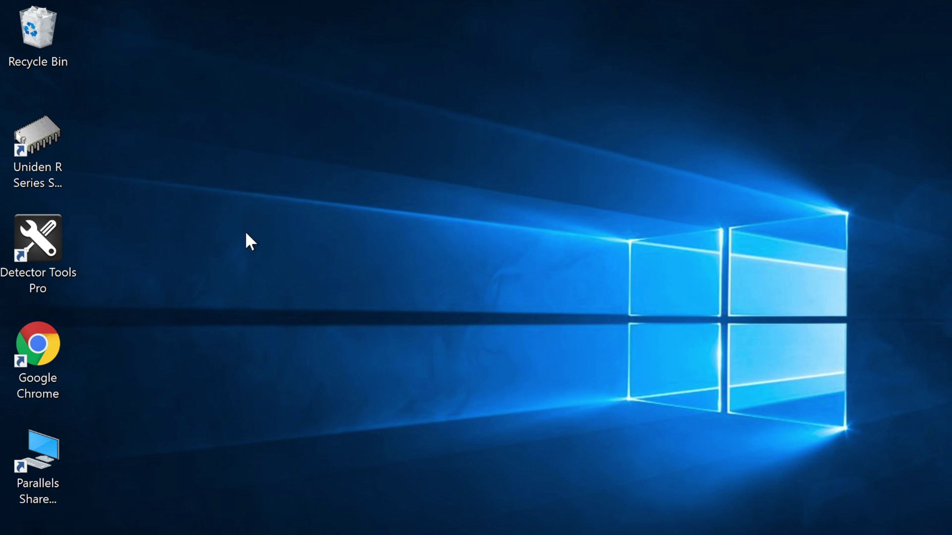
Launch the download tool from the desktop, re-toggle auto connect, and read the R3's version 131.196.110.
click(38, 165)
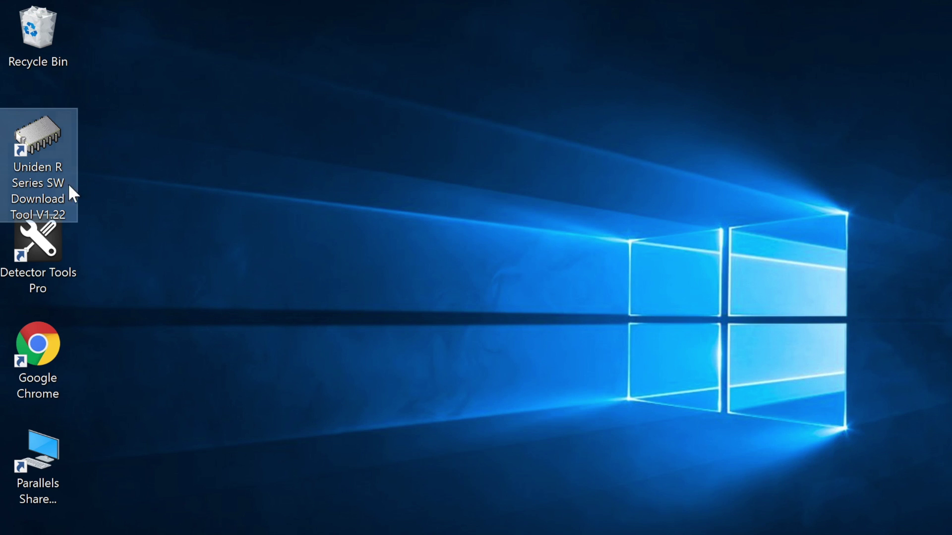
double_click(43, 171)
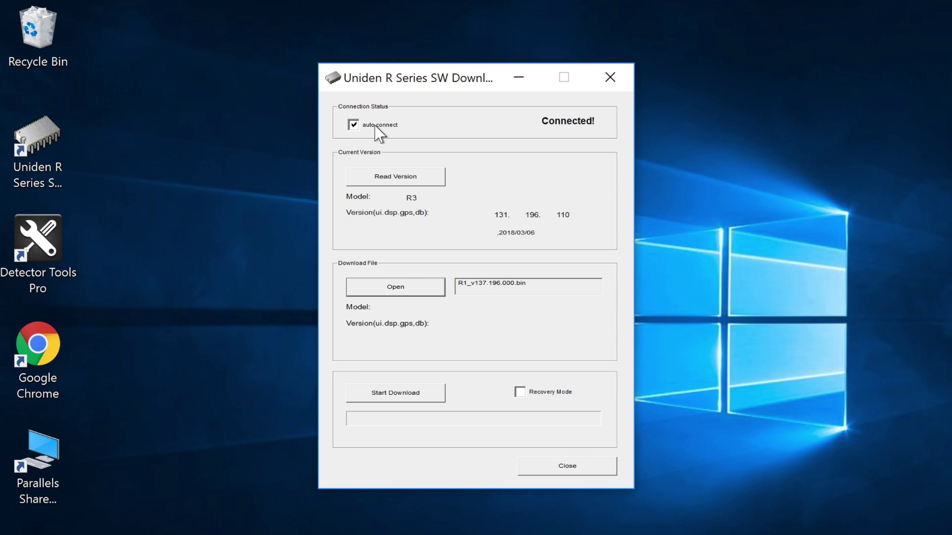
click(354, 125)
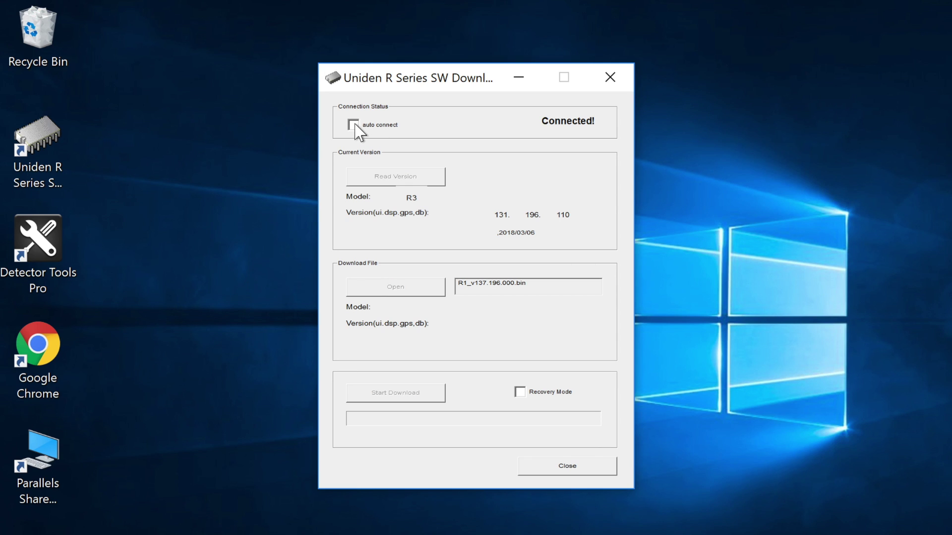
click(354, 124)
click(362, 178)
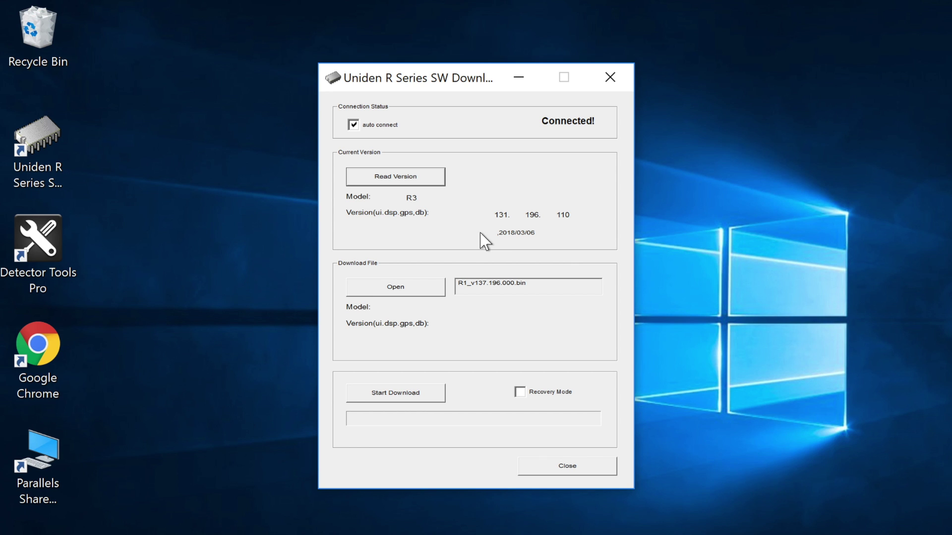
Load R3_v137.196.112.bin into the tool through the Open dialog.
click(423, 287)
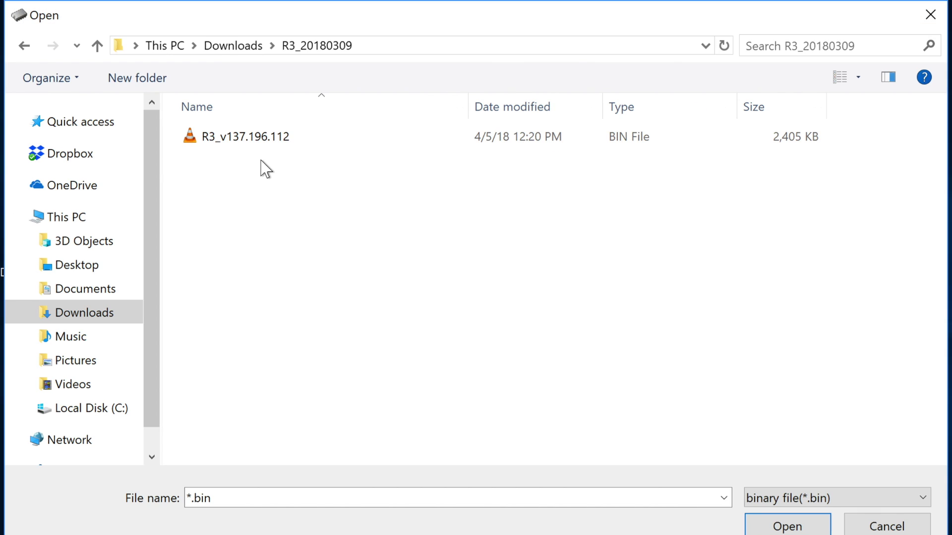
click(258, 143)
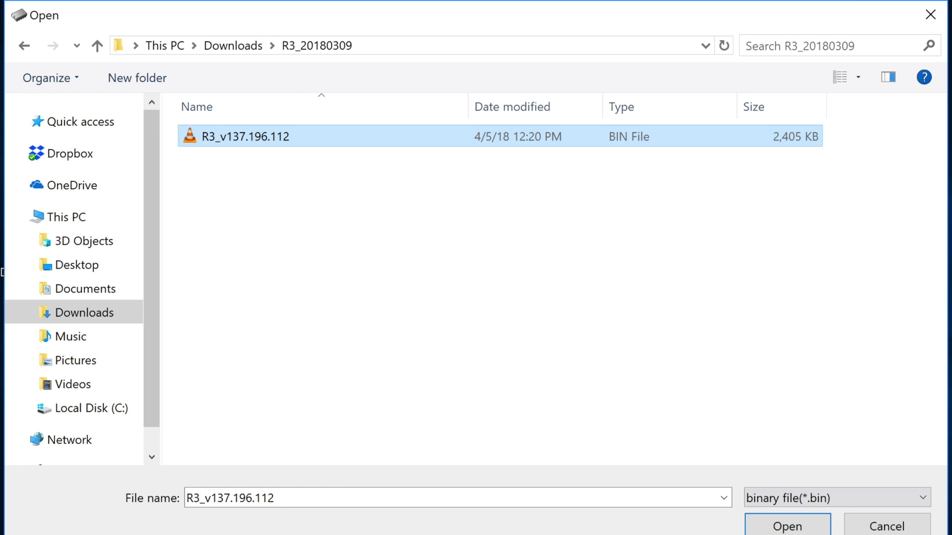
click(797, 530)
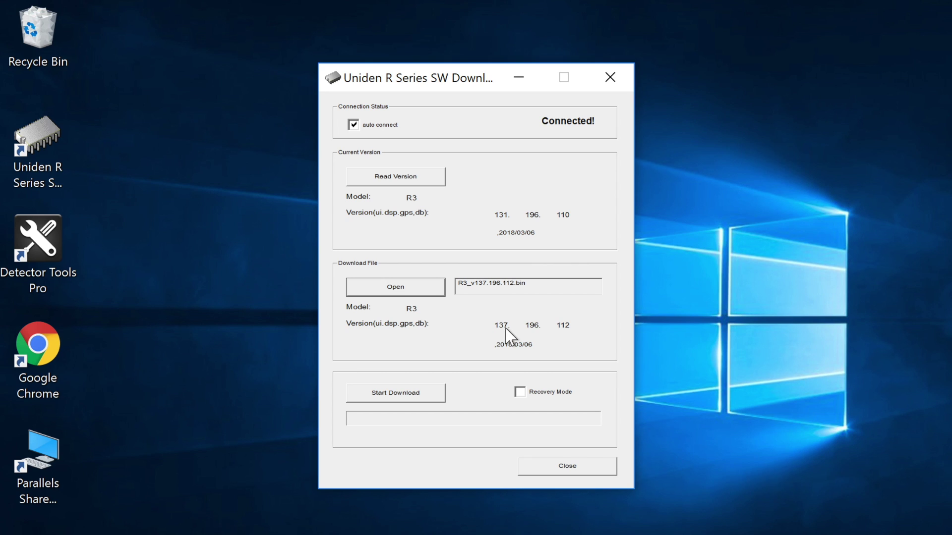
Flash firmware 137.196.112 to the R3, acknowledge 'Download completed!', and close the tool.
click(436, 399)
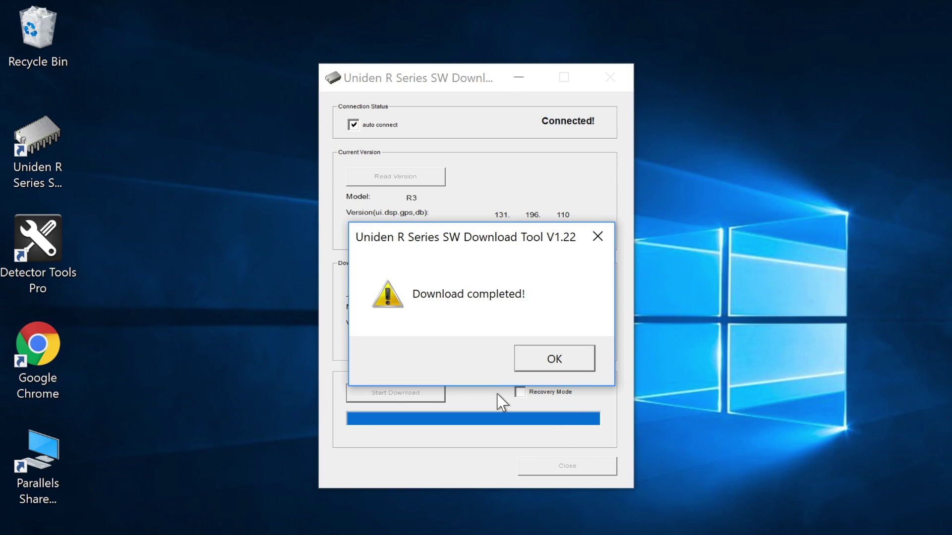
click(540, 358)
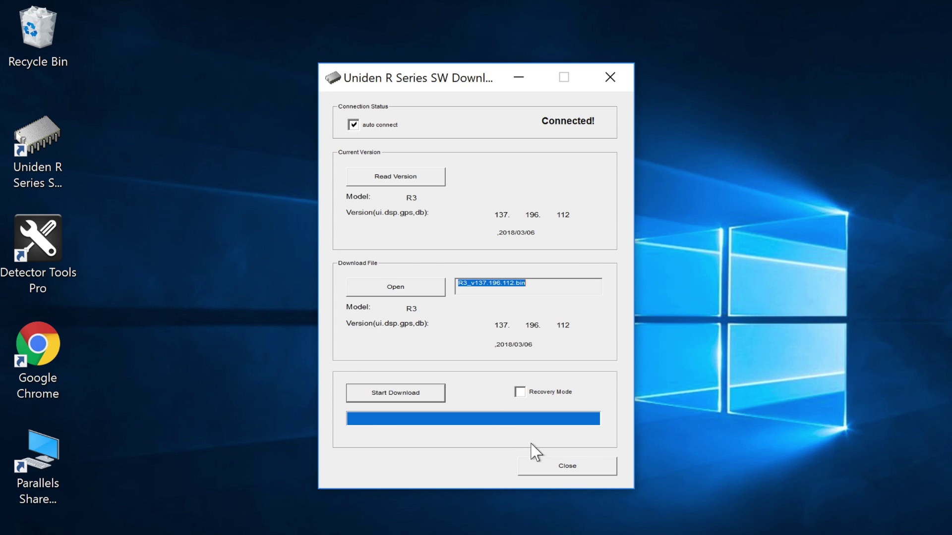
click(554, 470)
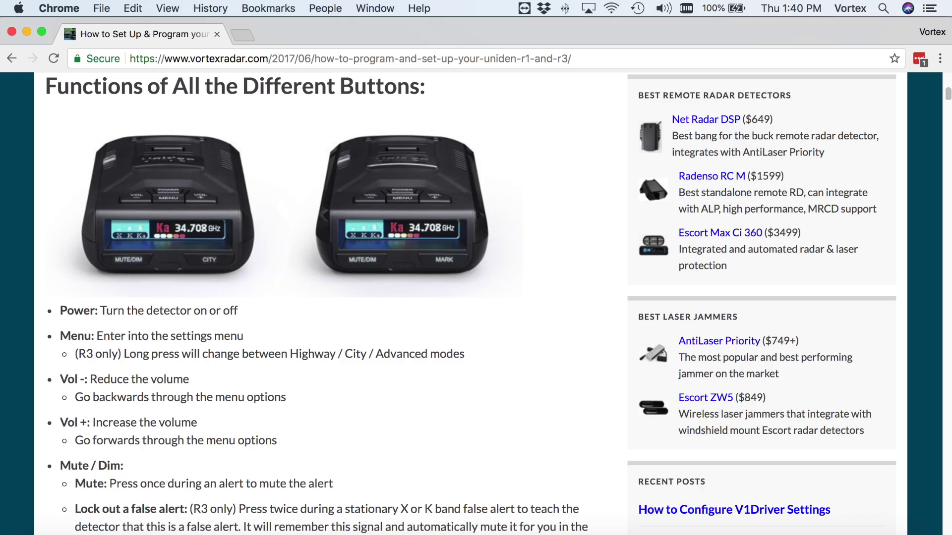
Scroll the Vortex Radar guide to General Recommended Settings (Highway mode, GPS On, X Band Off).
scroll(323, 298, down, 20)
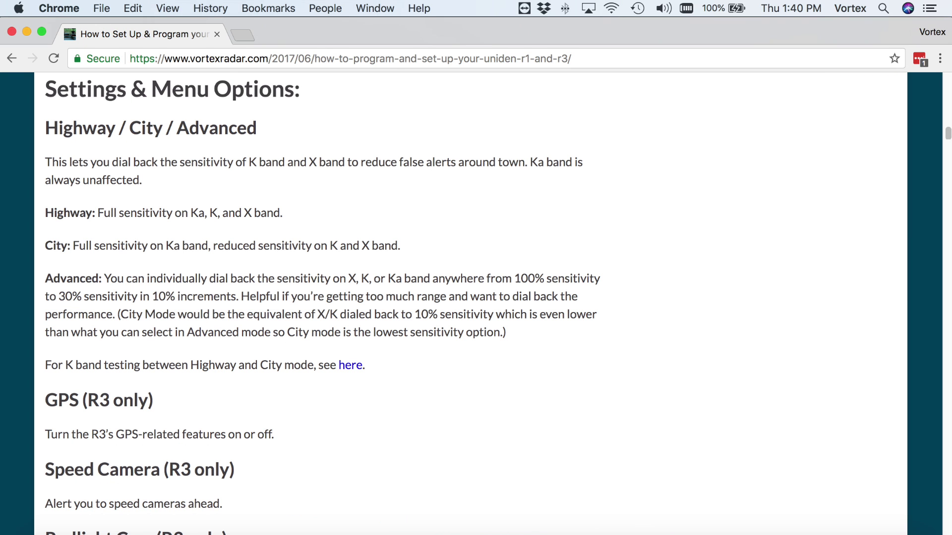
scroll(322, 298, down, 20)
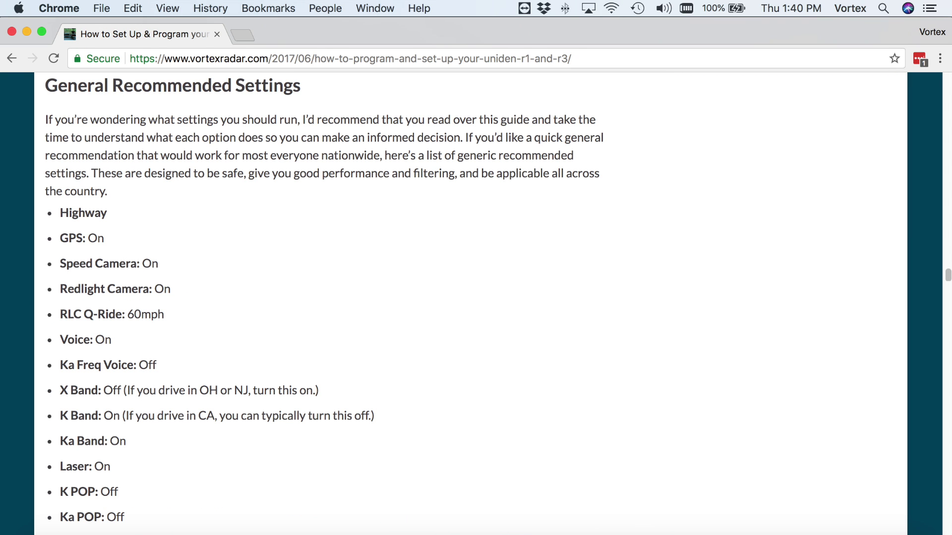